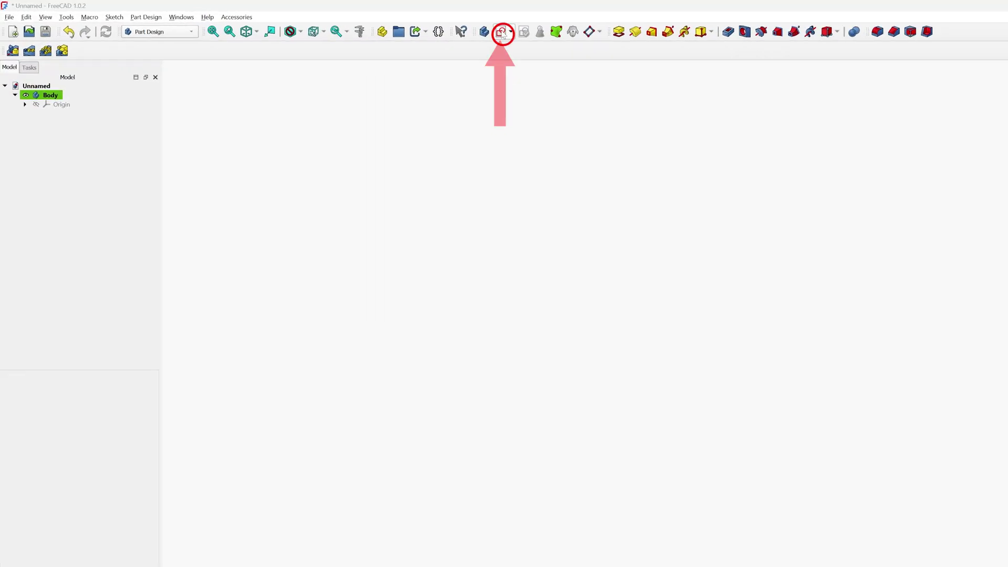
- Create a sketch on the XZ plane and draw a regular hexagon centred on the origin
{"action": "left_click", "coordinate": [503, 33]}
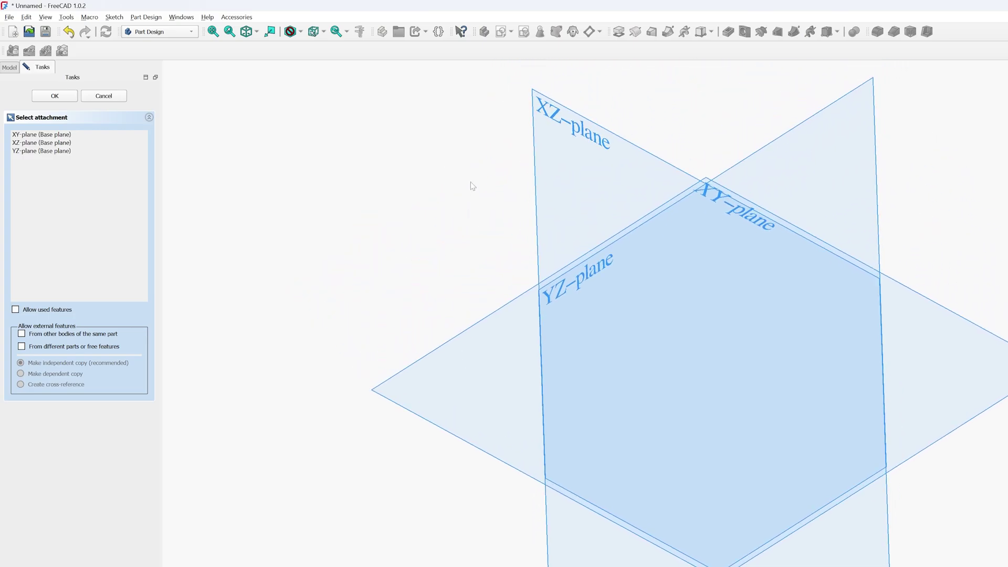
{"action": "left_click", "coordinate": [569, 135]}
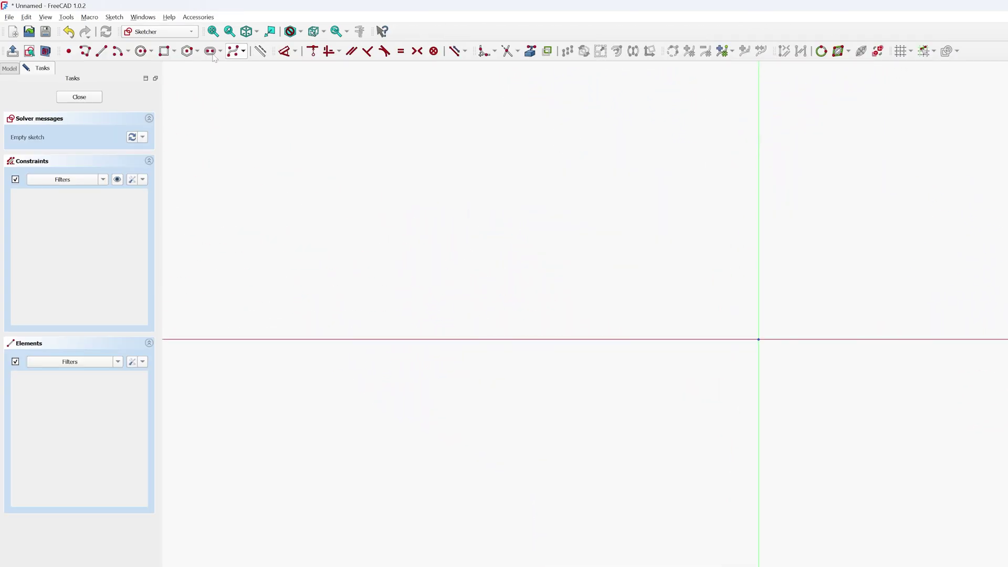
{"action": "left_click", "coordinate": [187, 51]}
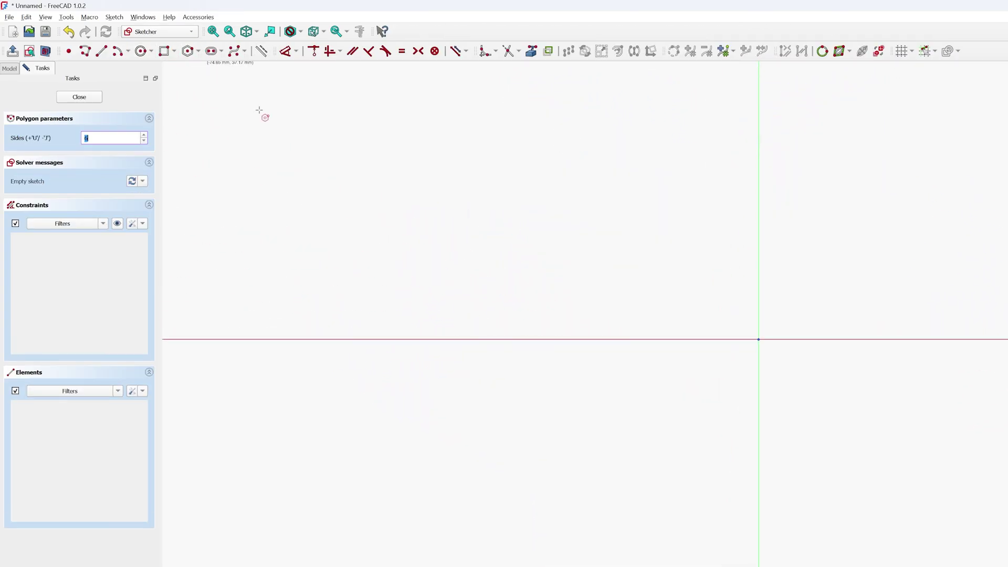
{"action": "left_click", "coordinate": [758, 339]}
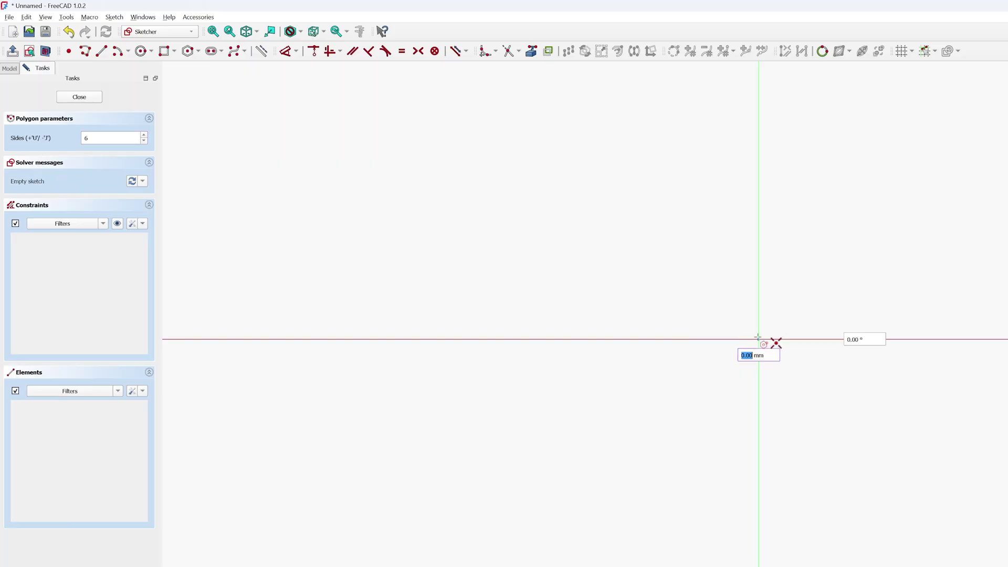
{"action": "left_click", "coordinate": [685, 183]}
- Make the hexagon's top edge horizontal, add a 20.1 mm vertical dimension, and close the sketch
{"action": "left_click", "coordinate": [330, 53]}
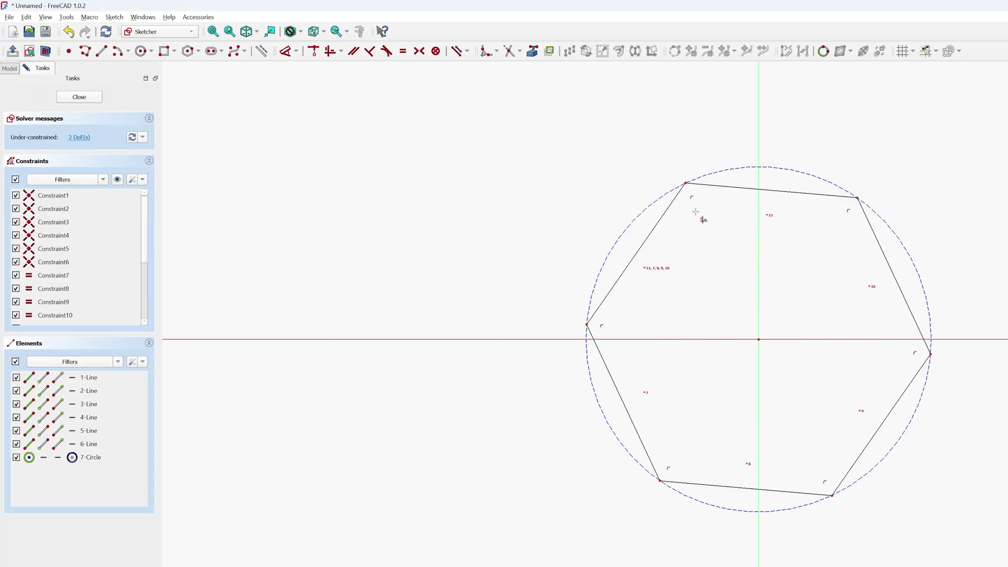
{"action": "left_click", "coordinate": [733, 188]}
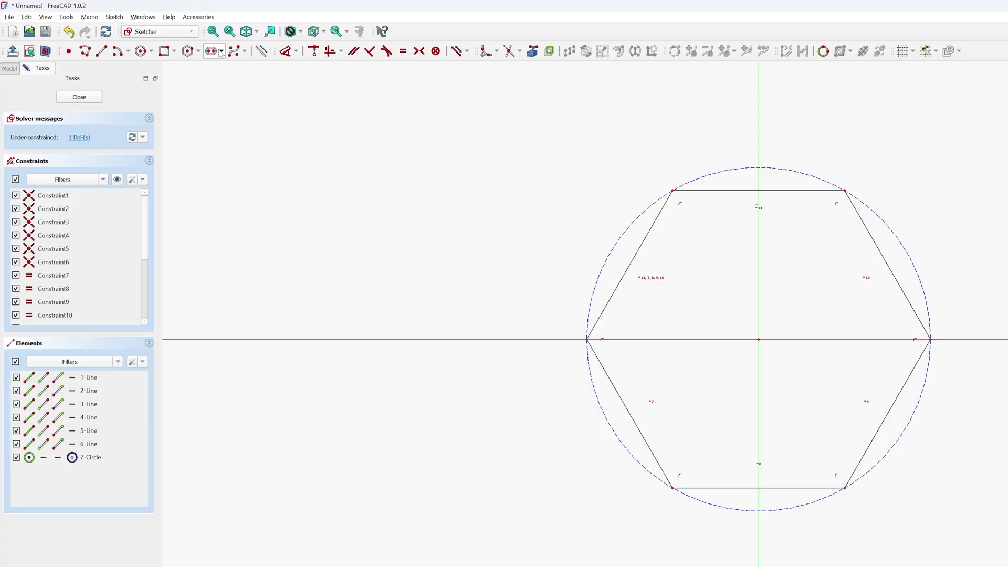
{"action": "left_click", "coordinate": [284, 50]}
{"action": "left_click", "coordinate": [880, 254]}
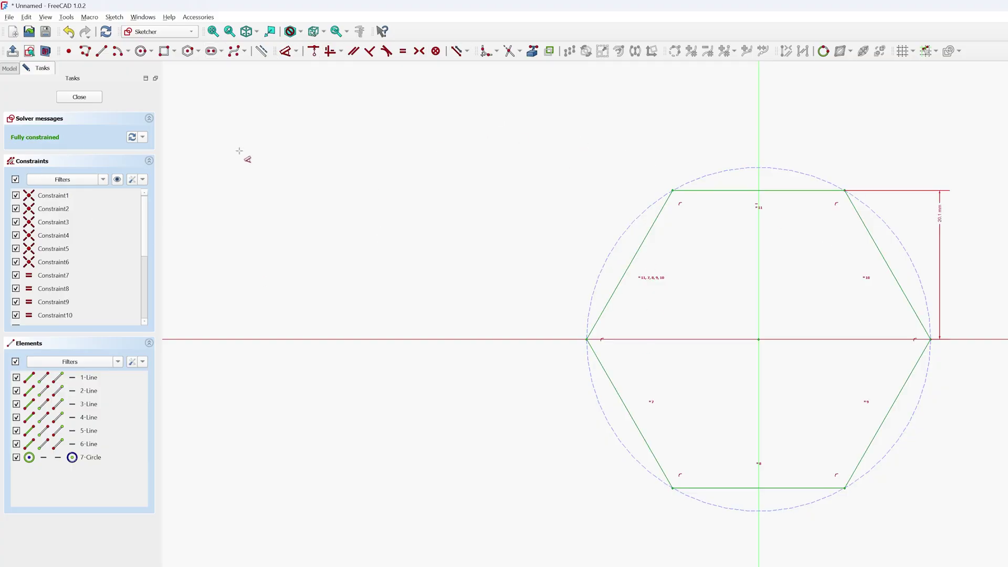
{"action": "left_click", "coordinate": [79, 97]}
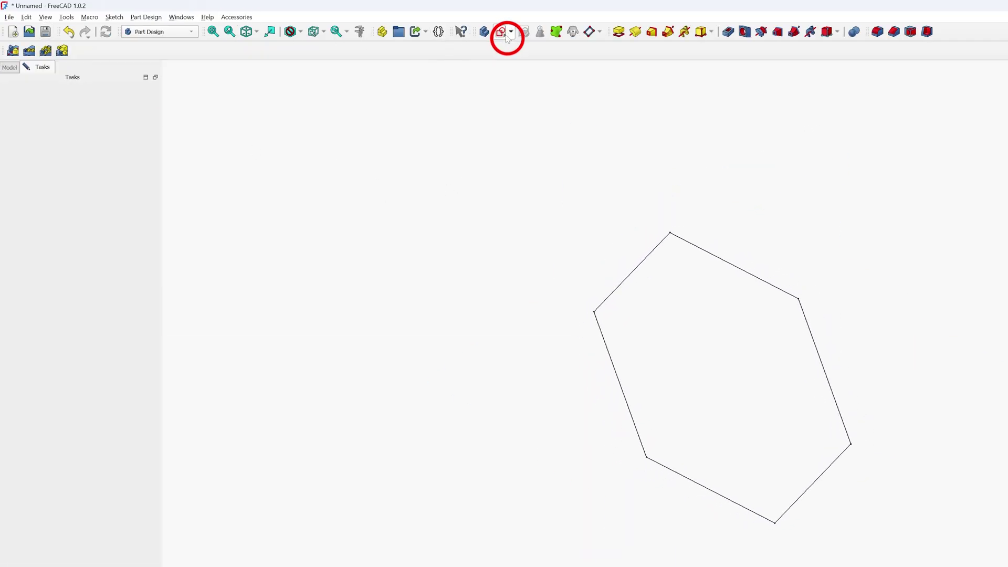
- Start a second sketch and draw a circle centred on the origin through a hexagon corner
{"action": "left_click", "coordinate": [601, 142]}
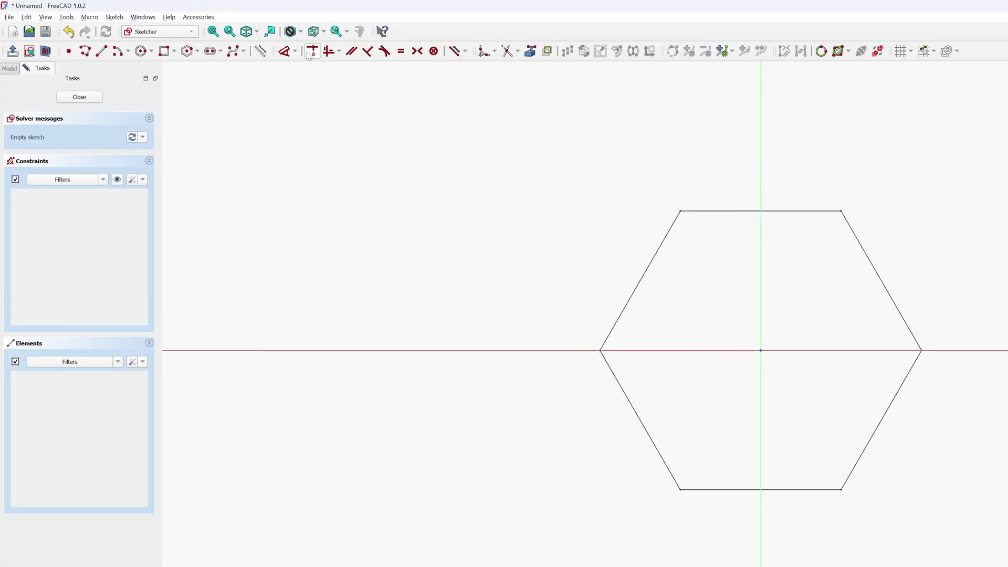
{"action": "left_click", "coordinate": [142, 51]}
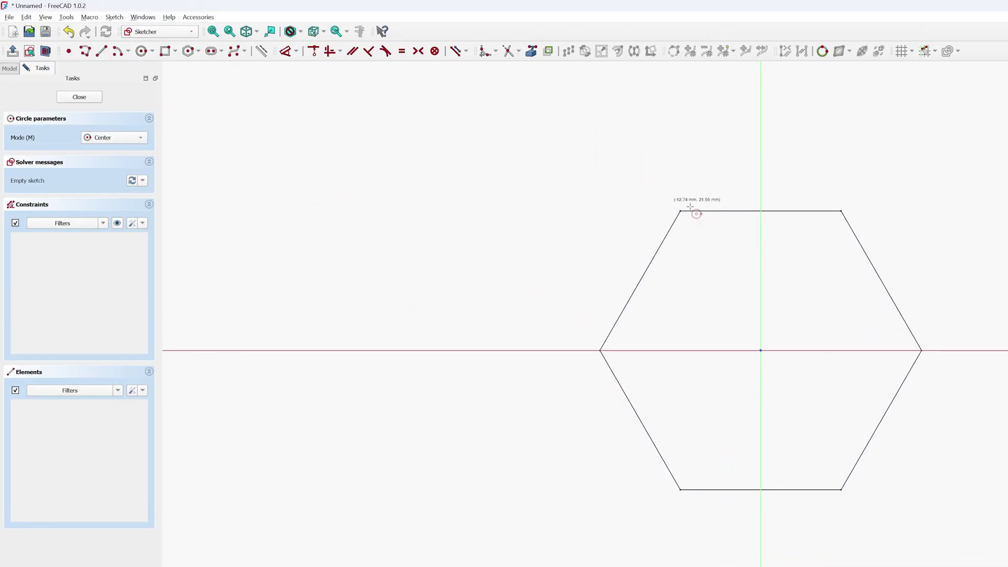
{"action": "left_click", "coordinate": [760, 350]}
{"action": "left_click", "coordinate": [600, 350]}
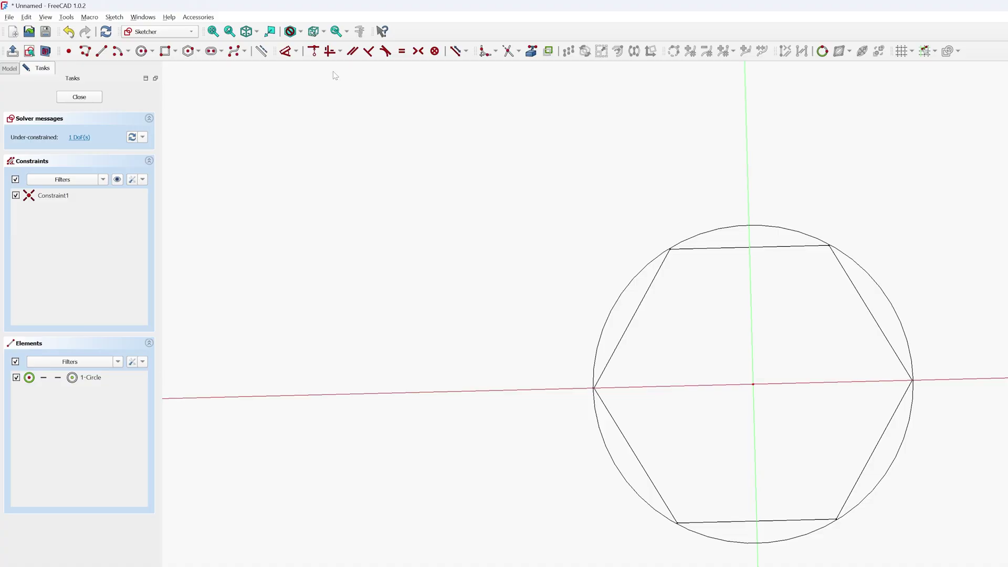
- Give the circle a 45 mm diameter dimension and close the sketch
{"action": "left_click", "coordinate": [285, 51]}
{"action": "left_click", "coordinate": [864, 271]}
{"action": "left_click", "coordinate": [878, 265]}
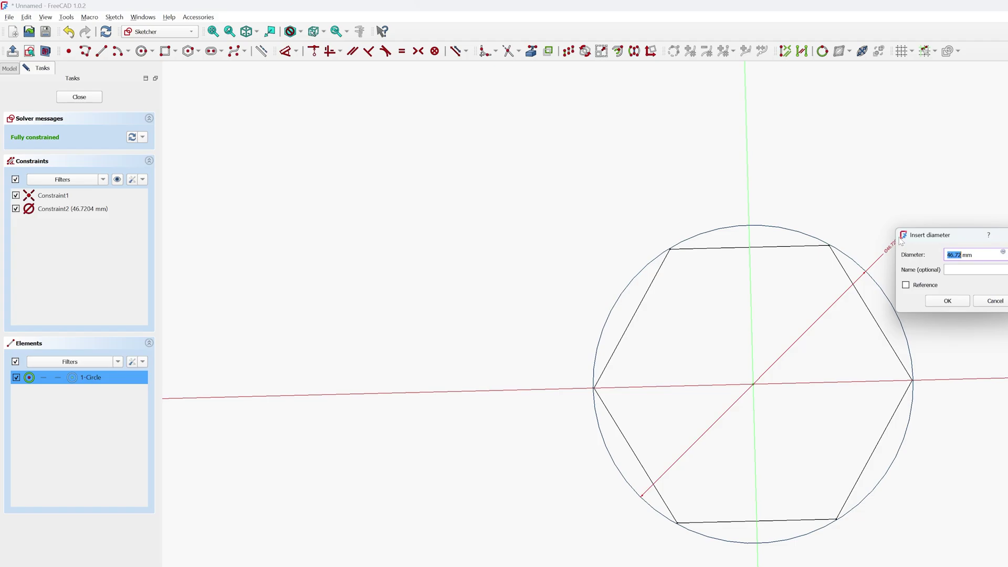
{"action": "type", "text": "45"}
{"action": "key", "text": "Return"}
{"action": "left_click", "coordinate": [80, 96]}
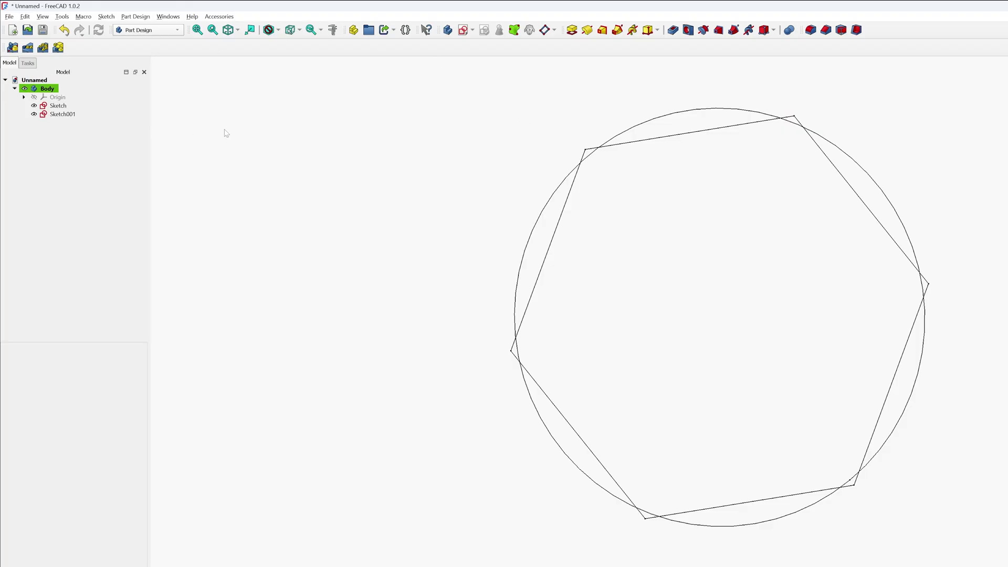
- Select Sketch and Sketch001, merge them with Sketch > Merge sketches, and select the new Sketch002
{"action": "left_click", "coordinate": [57, 98]}
{"action": "left_click", "coordinate": [58, 105]}
{"action": "left_click", "coordinate": [62, 114], "text": "ctrl"}
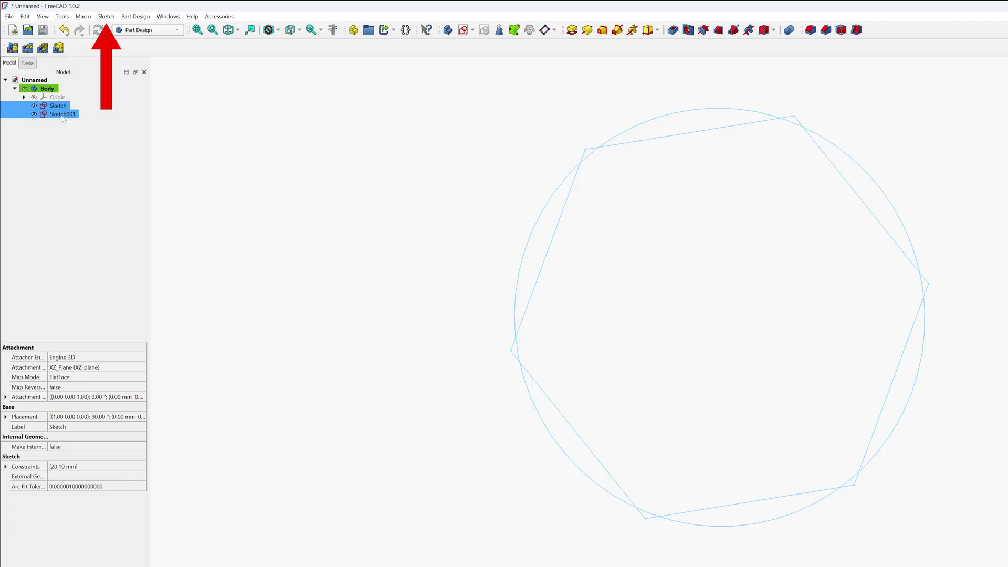
{"action": "left_click", "coordinate": [107, 17]}
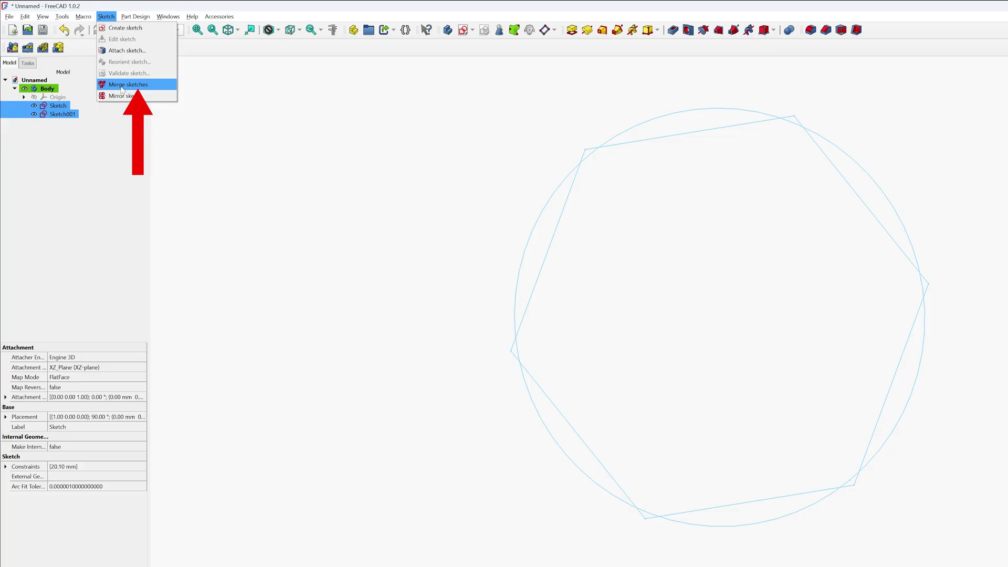
{"action": "left_click", "coordinate": [121, 86]}
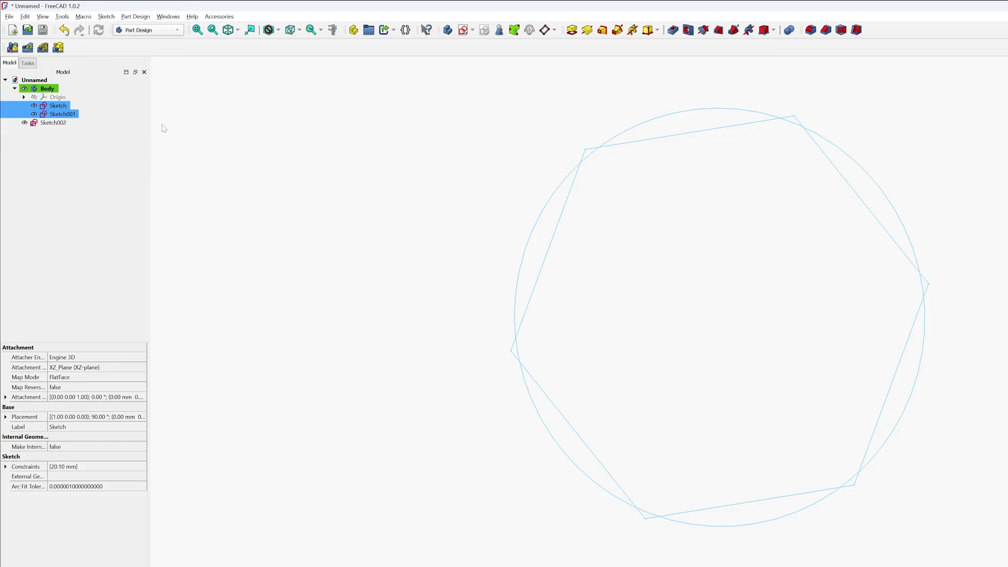
{"action": "left_click", "coordinate": [217, 175]}
{"action": "left_click", "coordinate": [53, 122]}
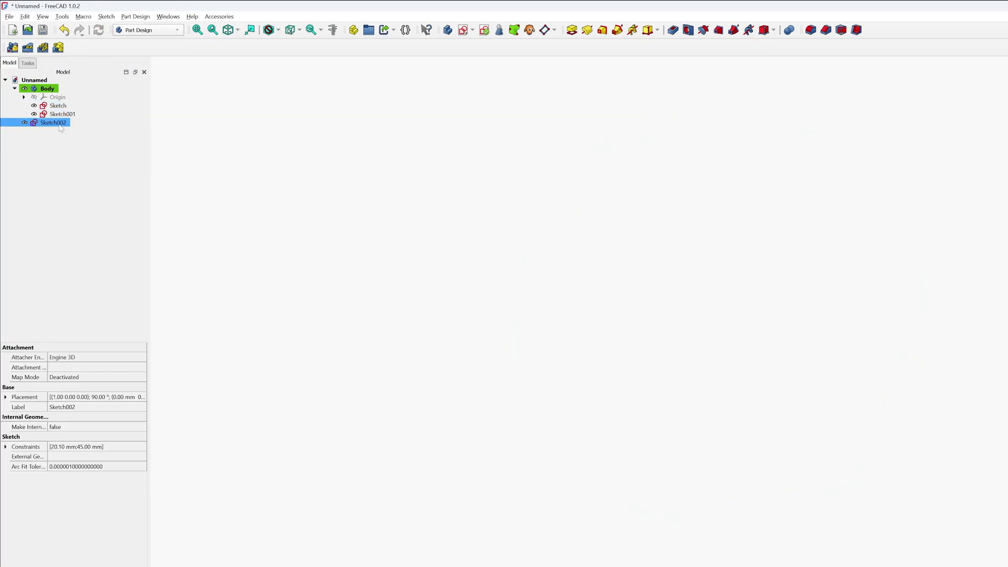
- Show Sketch002, then delete the original Sketch and Sketch001 from the tree
{"action": "left_click", "coordinate": [24, 123]}
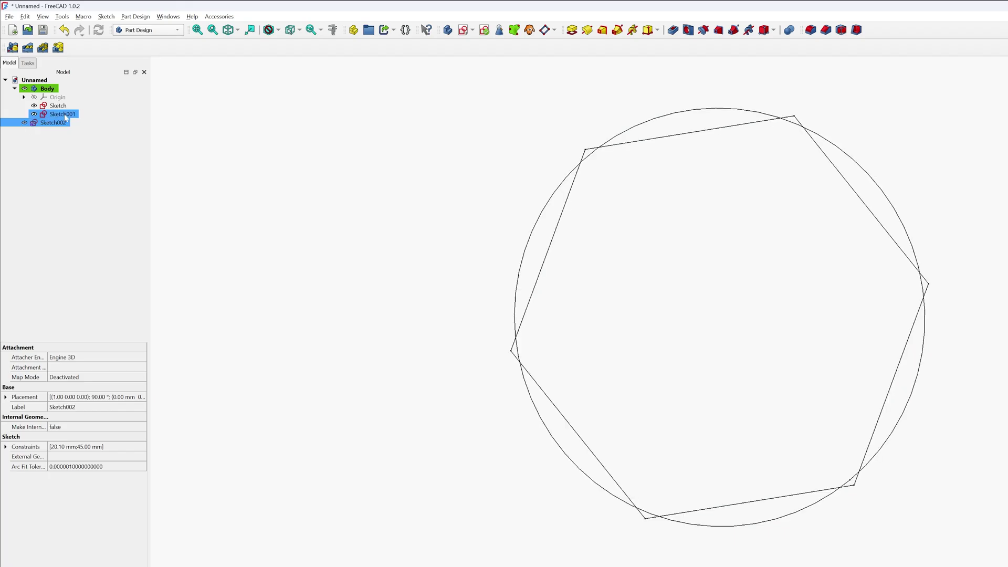
{"action": "left_click", "coordinate": [176, 107]}
{"action": "left_click", "coordinate": [58, 105]}
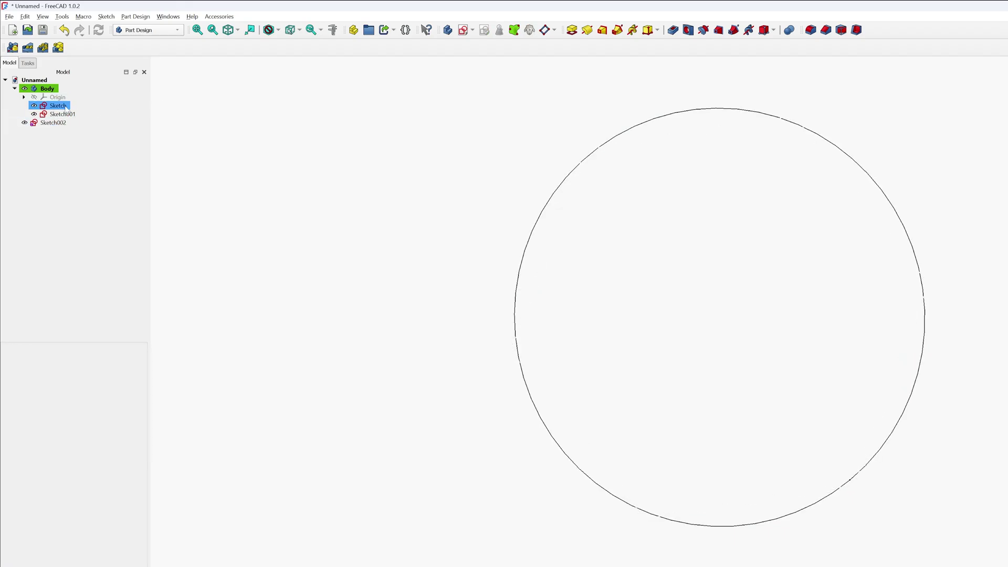
{"action": "left_click", "coordinate": [76, 116], "text": "ctrl"}
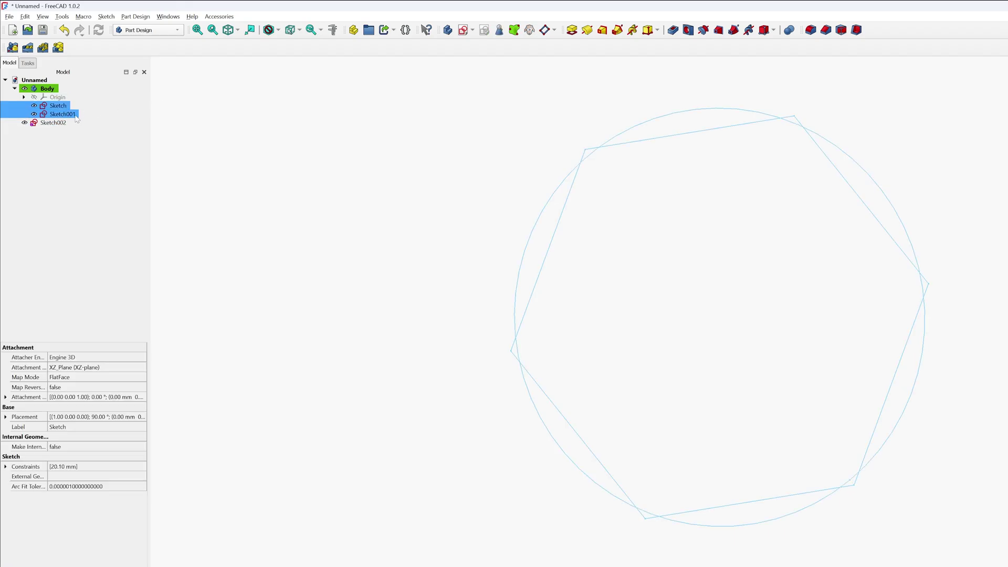
{"action": "right_click", "coordinate": [76, 117]}
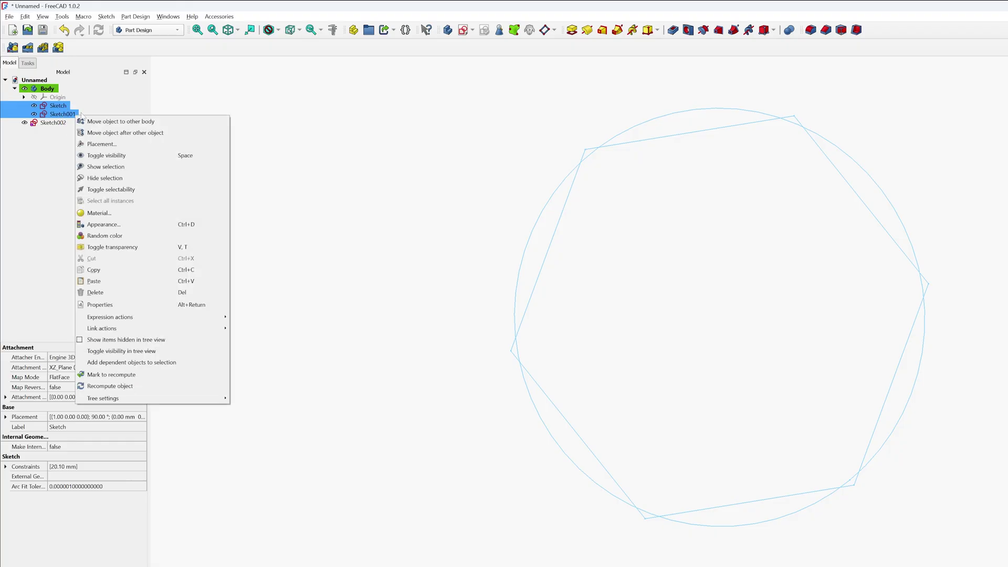
{"action": "left_click", "coordinate": [141, 293]}
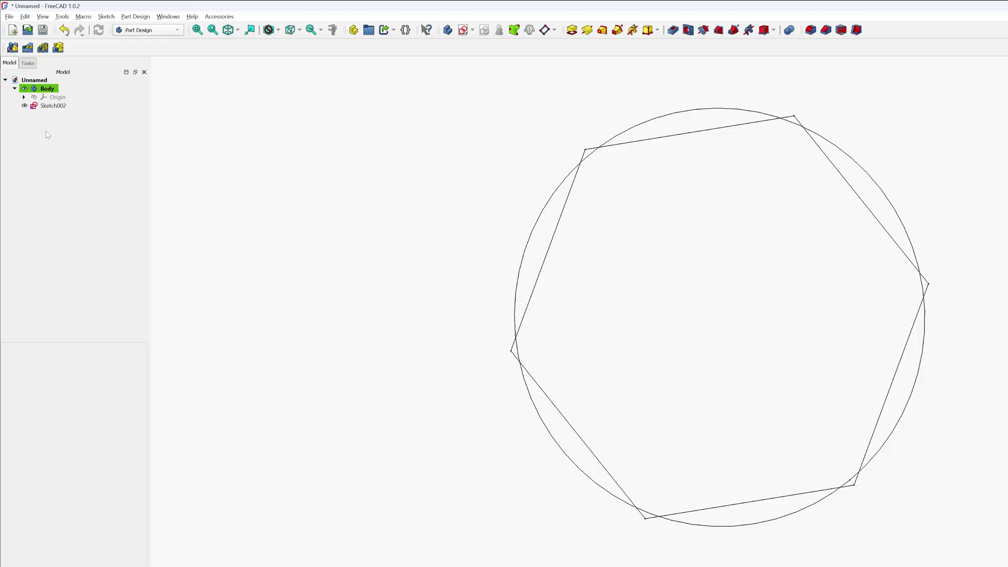
- Select Sketch002 and toggle its visibility with Space
{"action": "left_click", "coordinate": [48, 107]}
{"action": "key", "text": "space"}
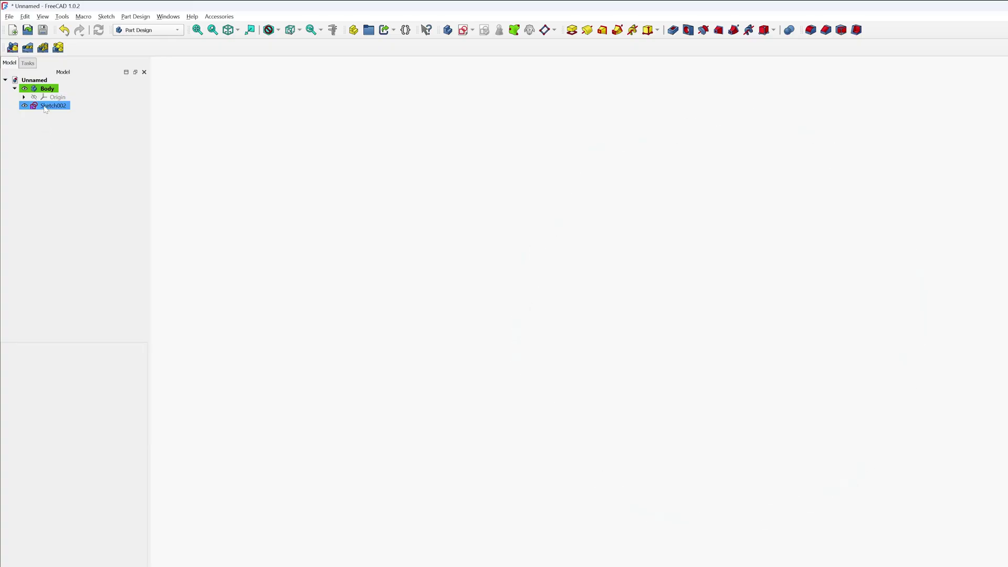
{"action": "left_click", "coordinate": [46, 107]}
- Drag Sketch002 onto the Body so it is nested inside it
{"action": "left_click_drag", "start_coordinate": [47, 107], "coordinate": [115, 123]}
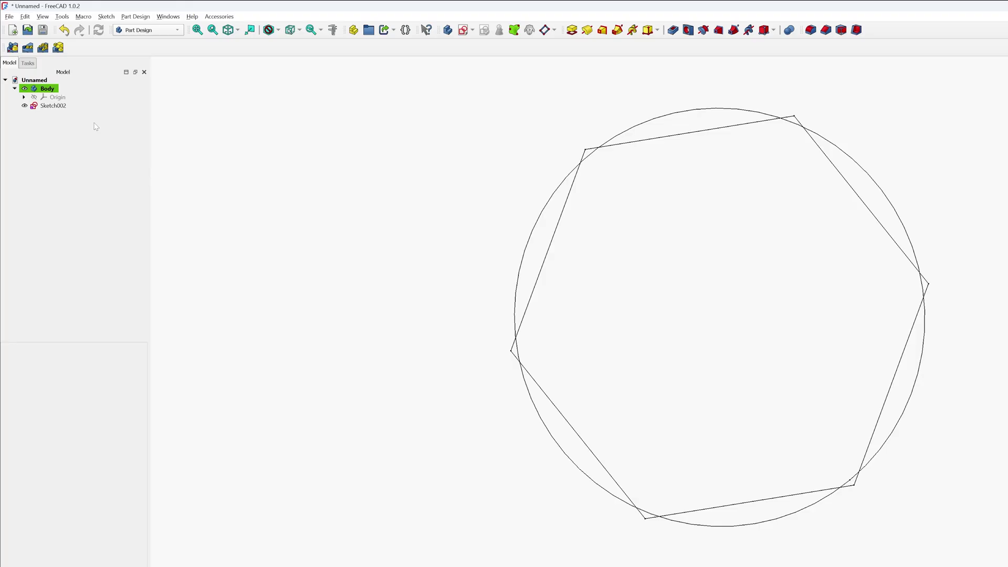
{"action": "left_click", "coordinate": [51, 106]}
{"action": "left_click_drag", "start_coordinate": [51, 107], "coordinate": [60, 100]}
{"action": "right_click", "coordinate": [60, 103]}
{"action": "left_click", "coordinate": [55, 103]}
{"action": "left_click", "coordinate": [59, 106]}
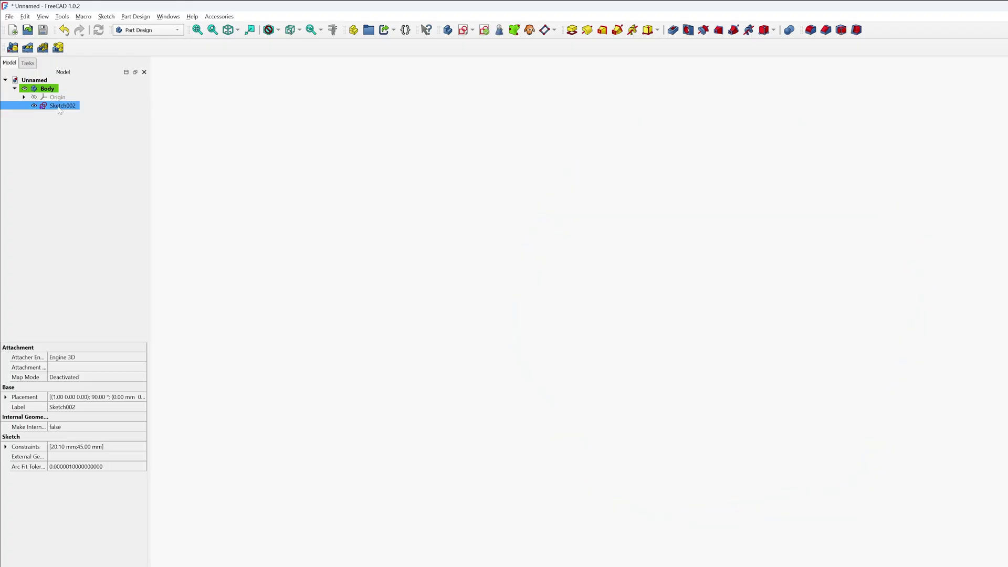
- Open Sketch002 for editing via its right-click Edit sketch command
{"action": "right_click", "coordinate": [58, 104]}
{"action": "left_click", "coordinate": [74, 112]}
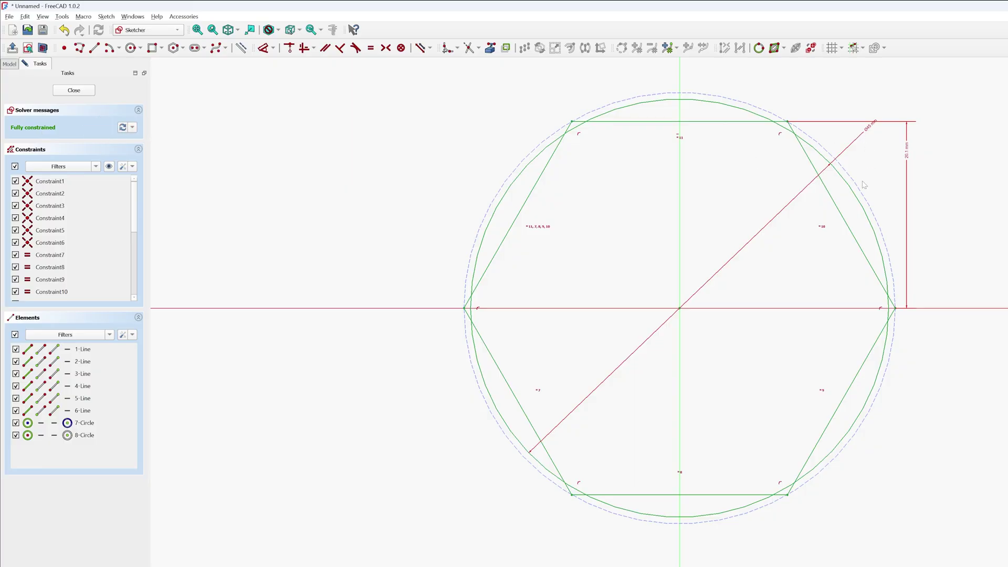
- Delete the 45 mm diameter and make the top-right hexagon corner coincident with the circle
{"action": "left_click", "coordinate": [867, 132]}
{"action": "key", "text": "Delete"}
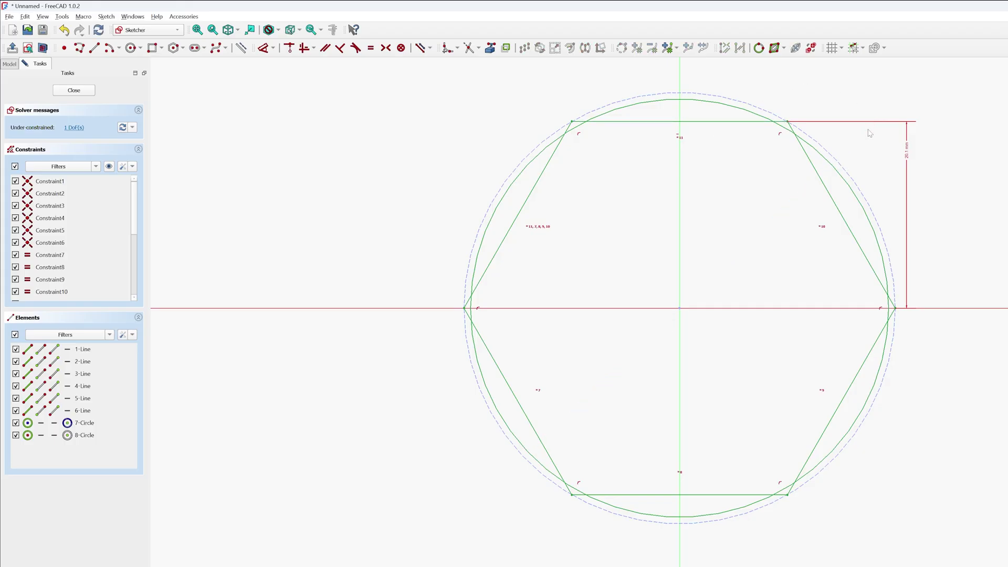
{"action": "left_click", "coordinate": [290, 51]}
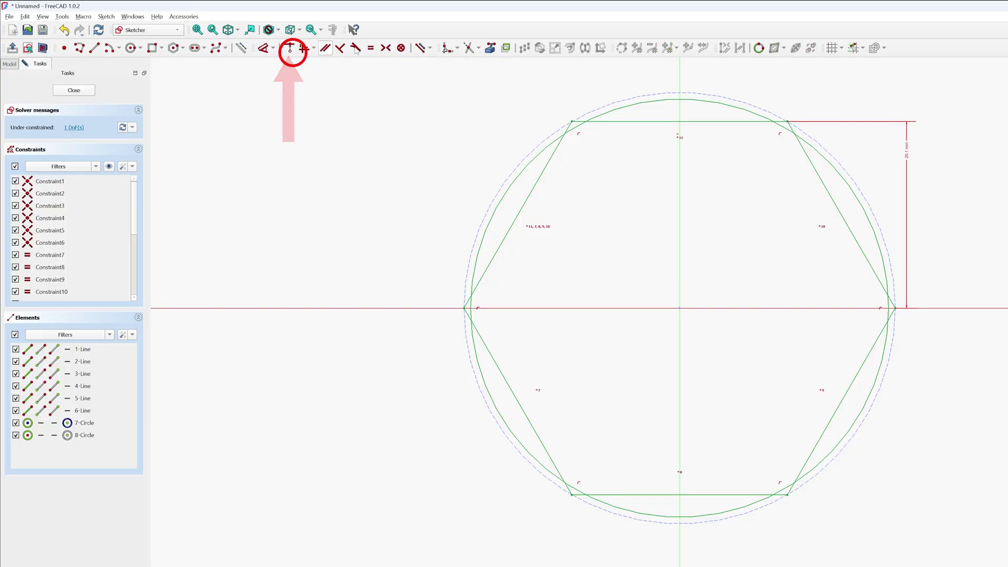
{"action": "left_click", "coordinate": [819, 153]}
{"action": "scroll", "coordinate": [798, 112], "scroll_direction": "up", "scroll_amount": 5}
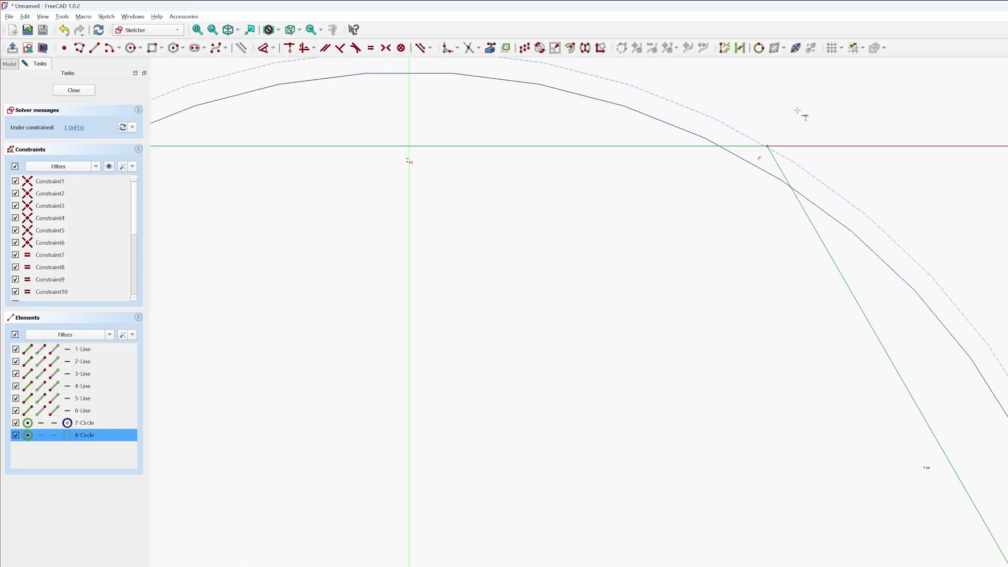
{"action": "left_click", "coordinate": [767, 143]}
{"action": "scroll", "coordinate": [767, 158], "scroll_direction": "down", "scroll_amount": 5}
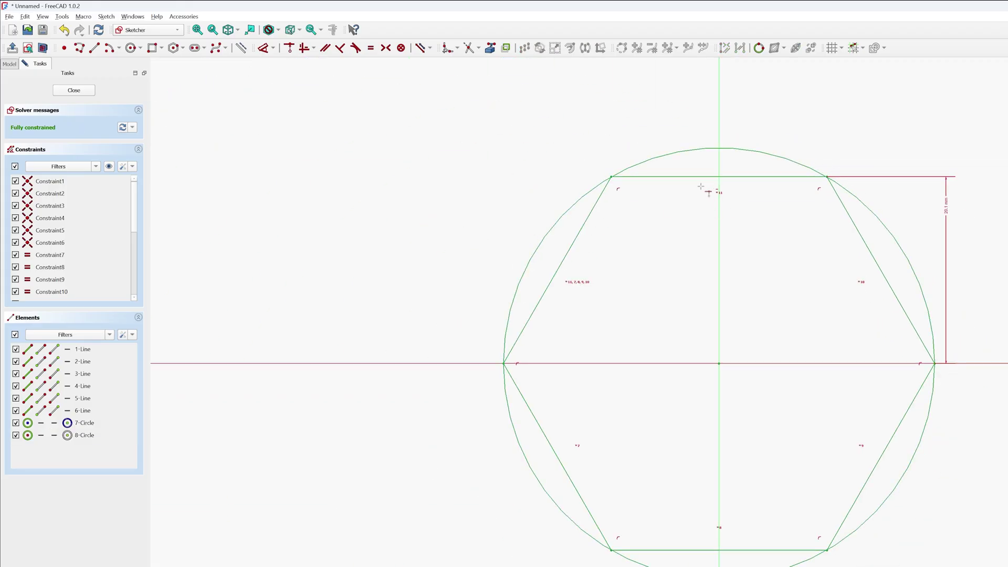
{"action": "scroll", "coordinate": [793, 175], "scroll_direction": "up", "scroll_amount": 5}
{"action": "scroll", "coordinate": [808, 162], "scroll_direction": "up", "scroll_amount": 2}
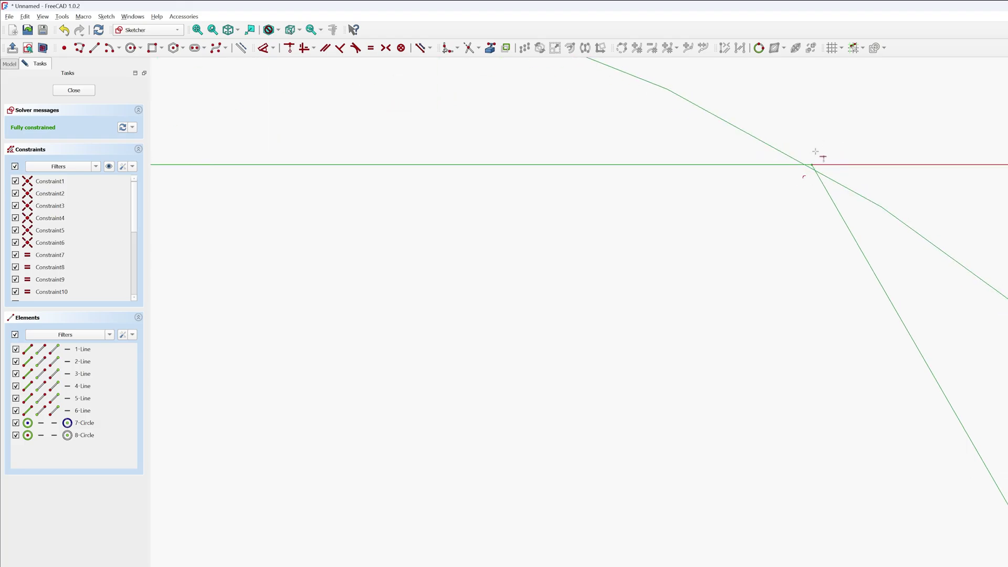